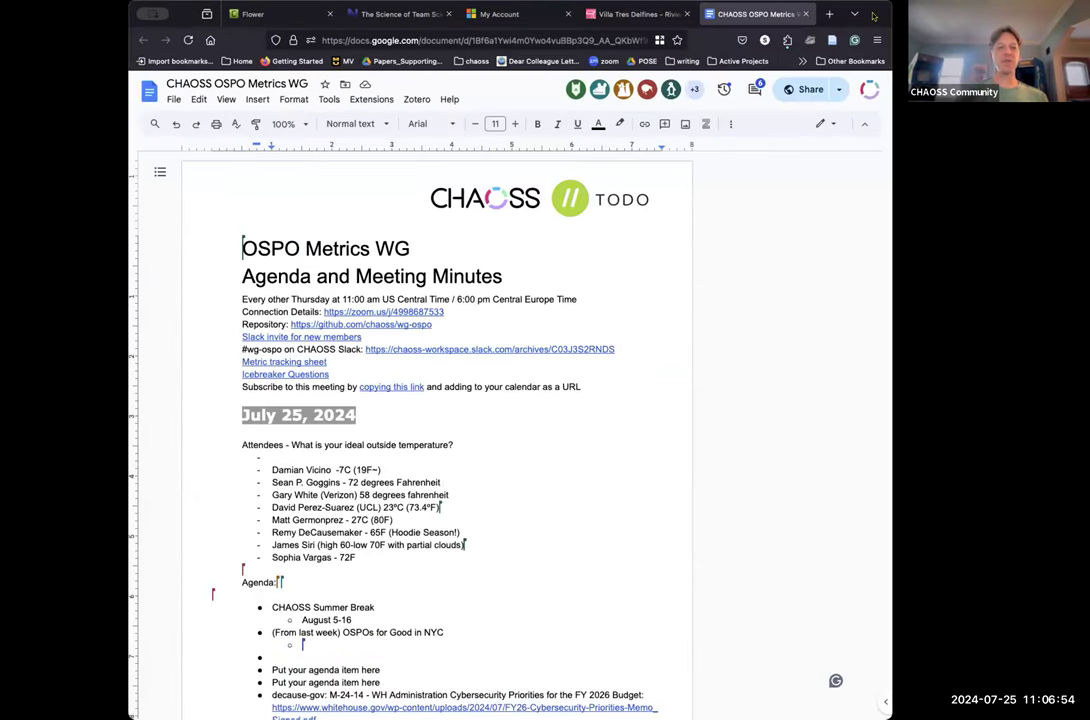
# Look through the July 25, 2024 attendee list and agenda items
pyautogui.scroll(-4, 563, 304)
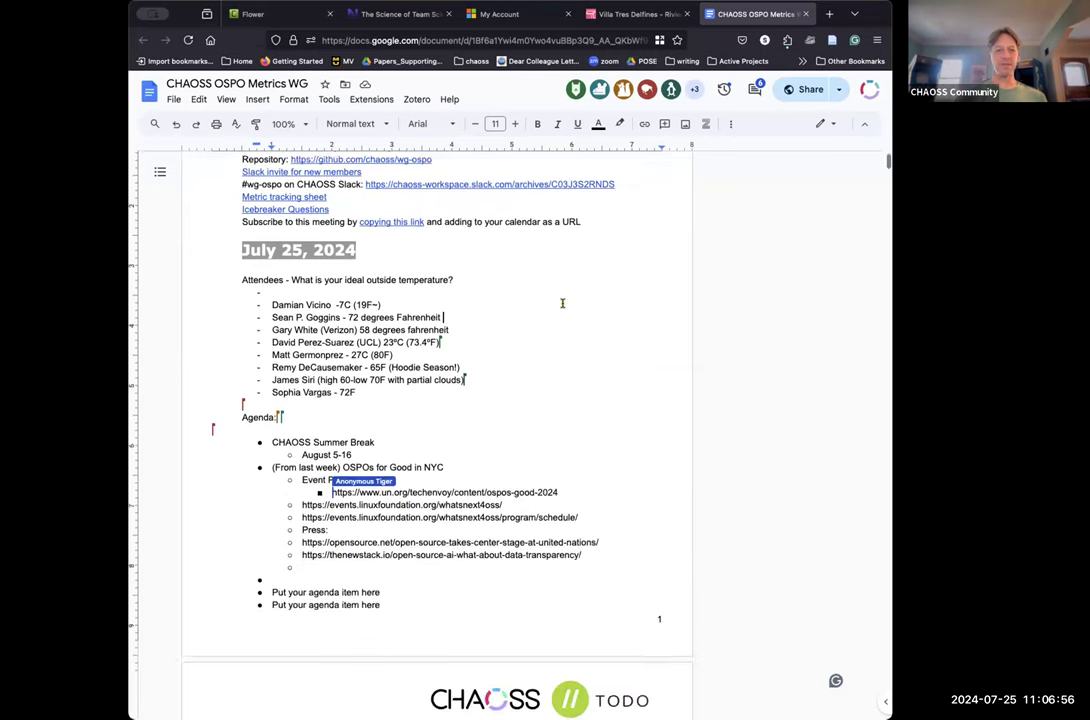
pyautogui.scroll(-1, 563, 304)
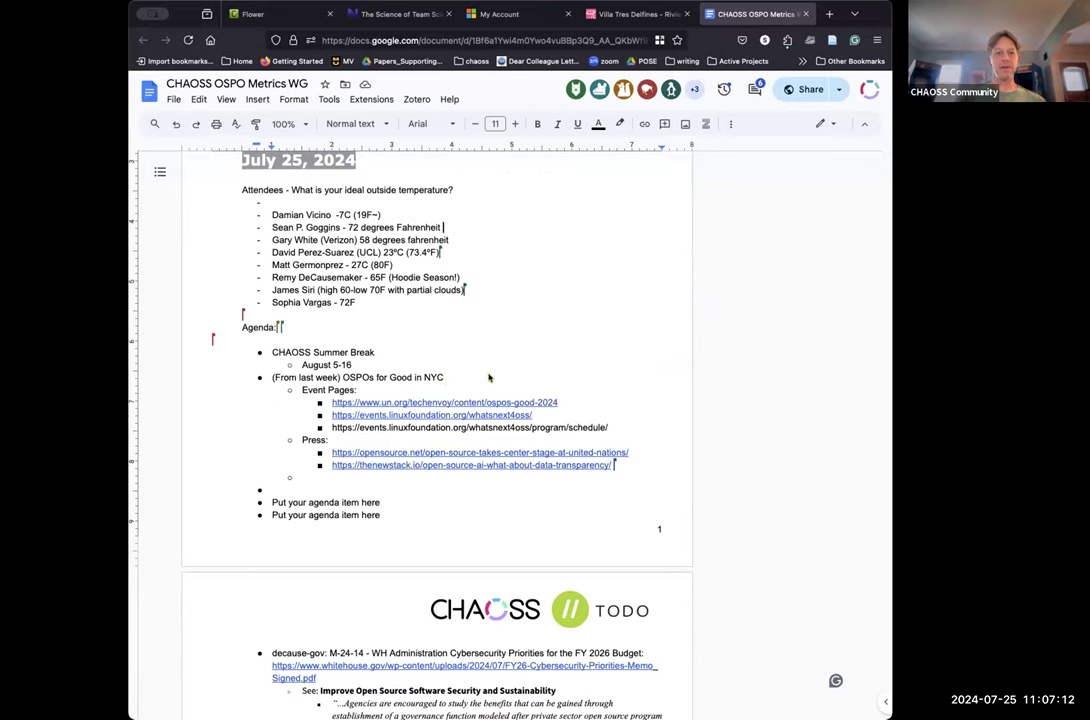
pyautogui.scroll(-3, 489, 377)
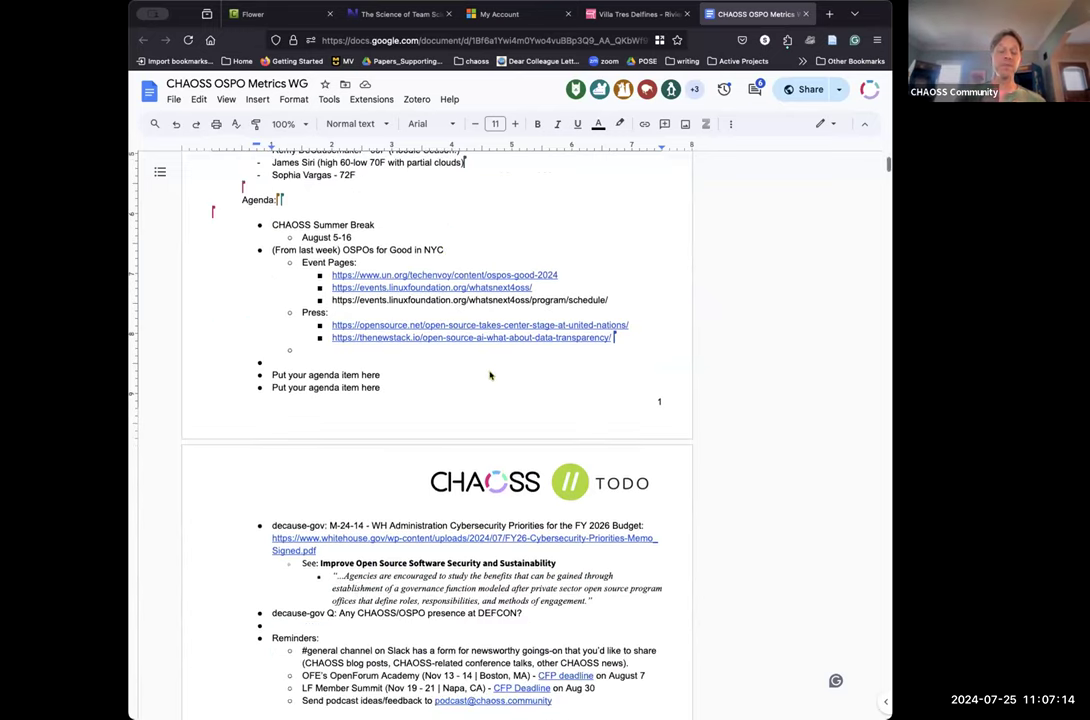
pyautogui.scroll(3, 557, 370)
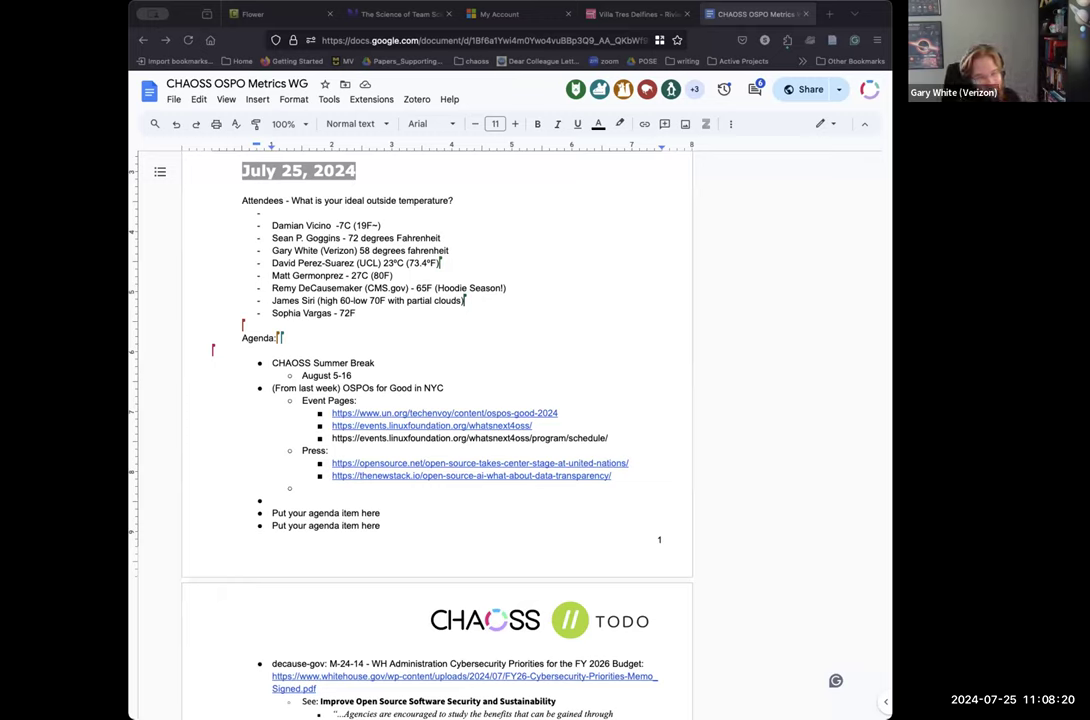
pyautogui.press('super+Tab')
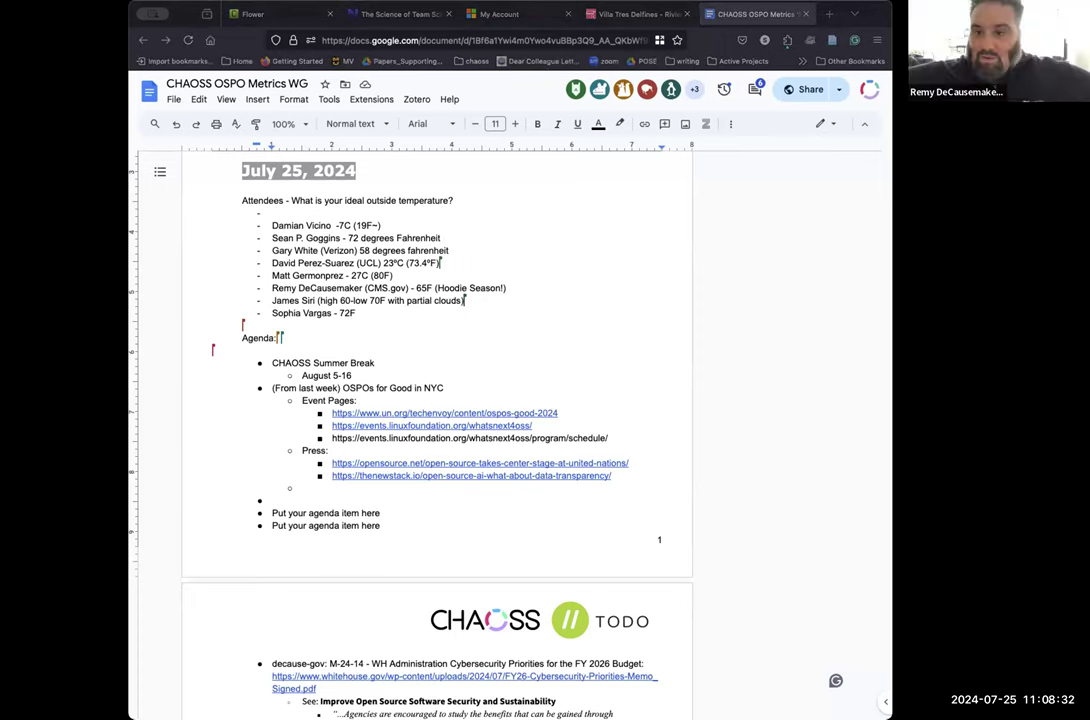
pyautogui.click(878, 14)
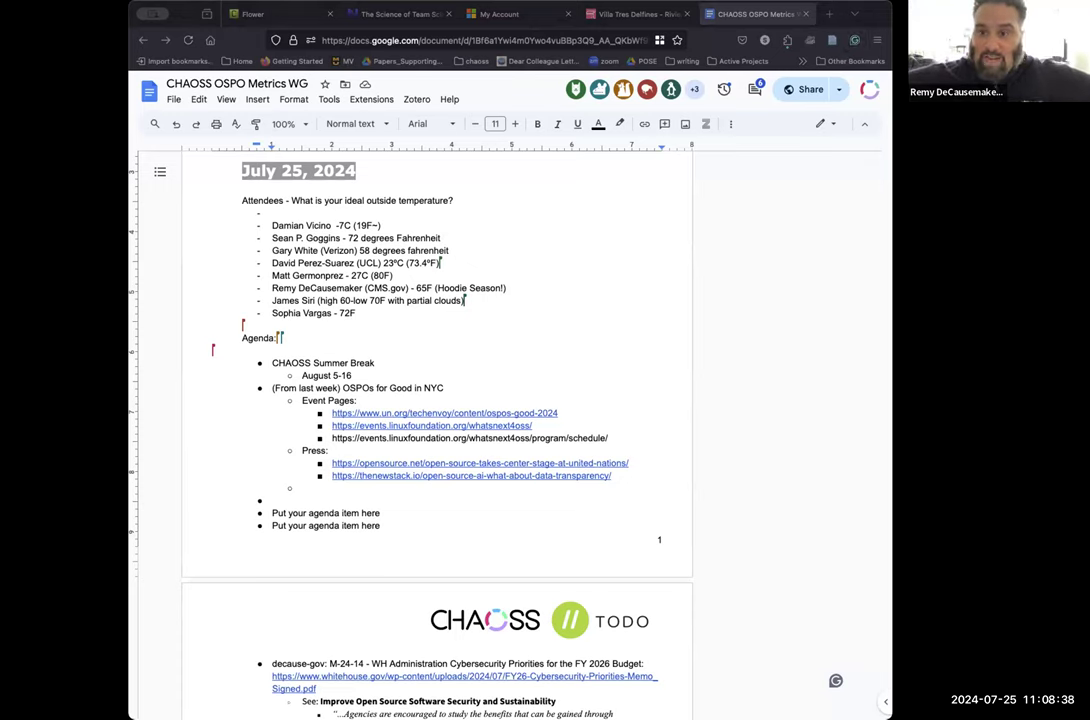
pyautogui.click(871, 18)
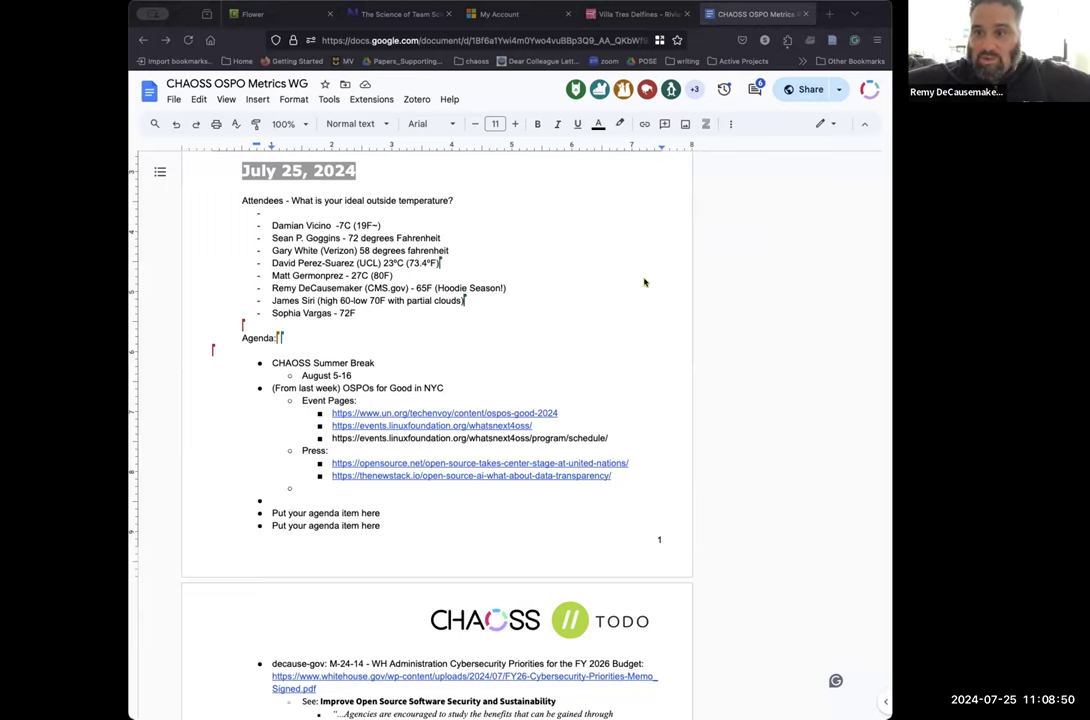
pyautogui.click(643, 432)
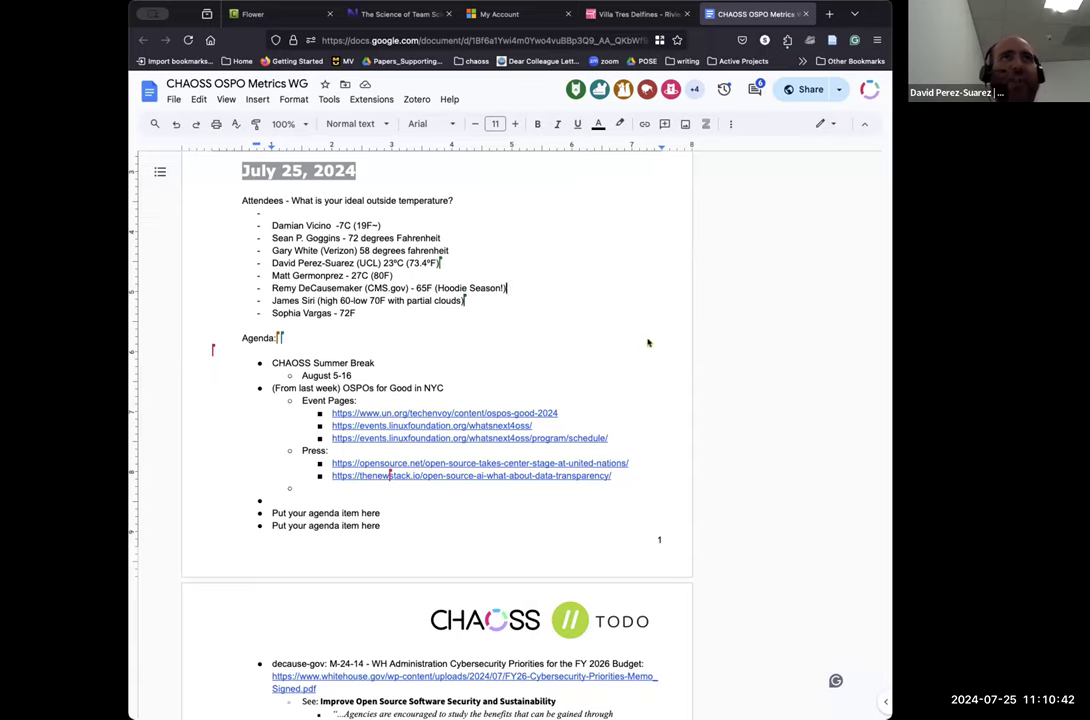
pyautogui.moveTo(703, 342)
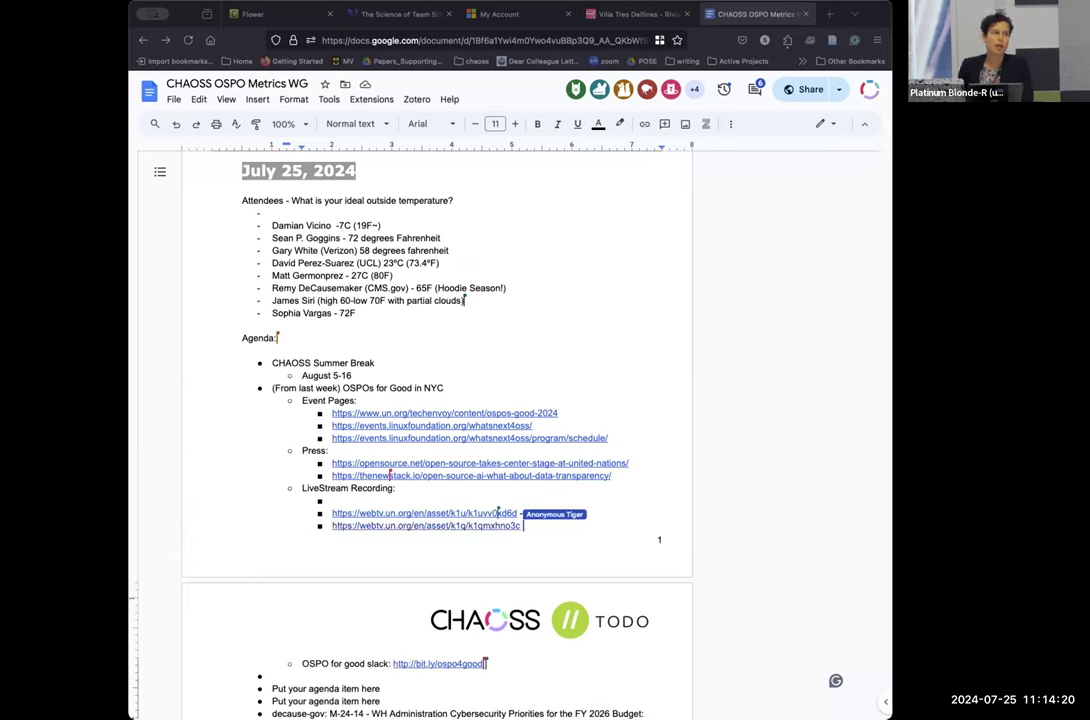
# Label the livestream recording link ending in k1qmxhno3c with "- Day 2, Part 1"
pyautogui.write('- Day 2')
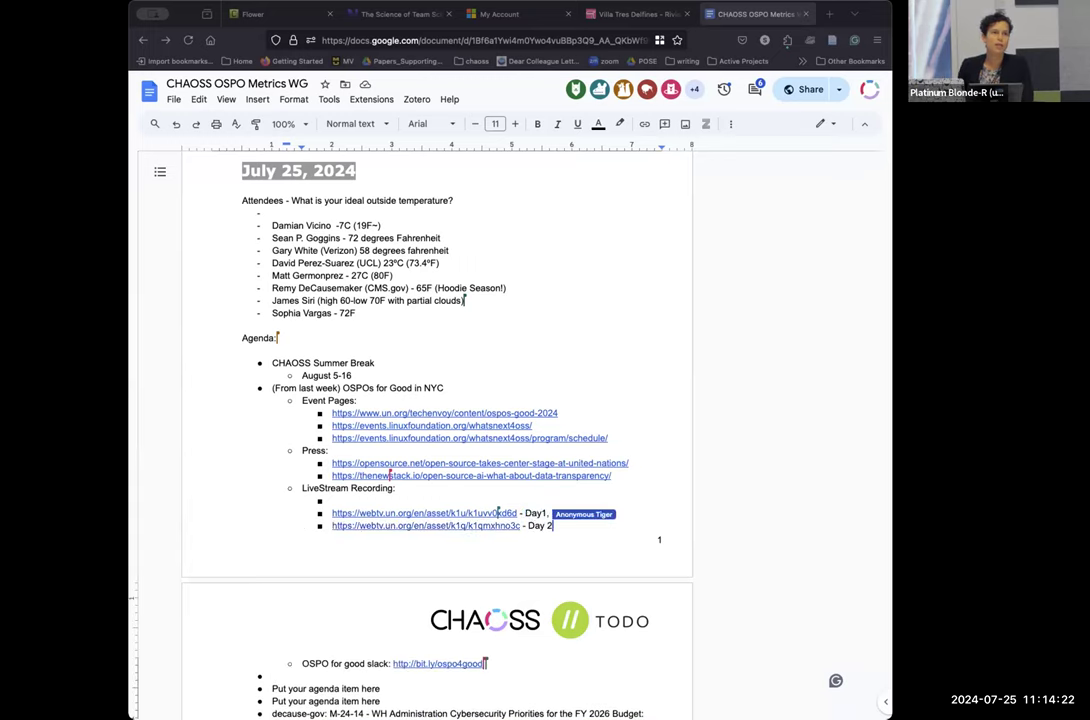
pyautogui.write(', Part 1')
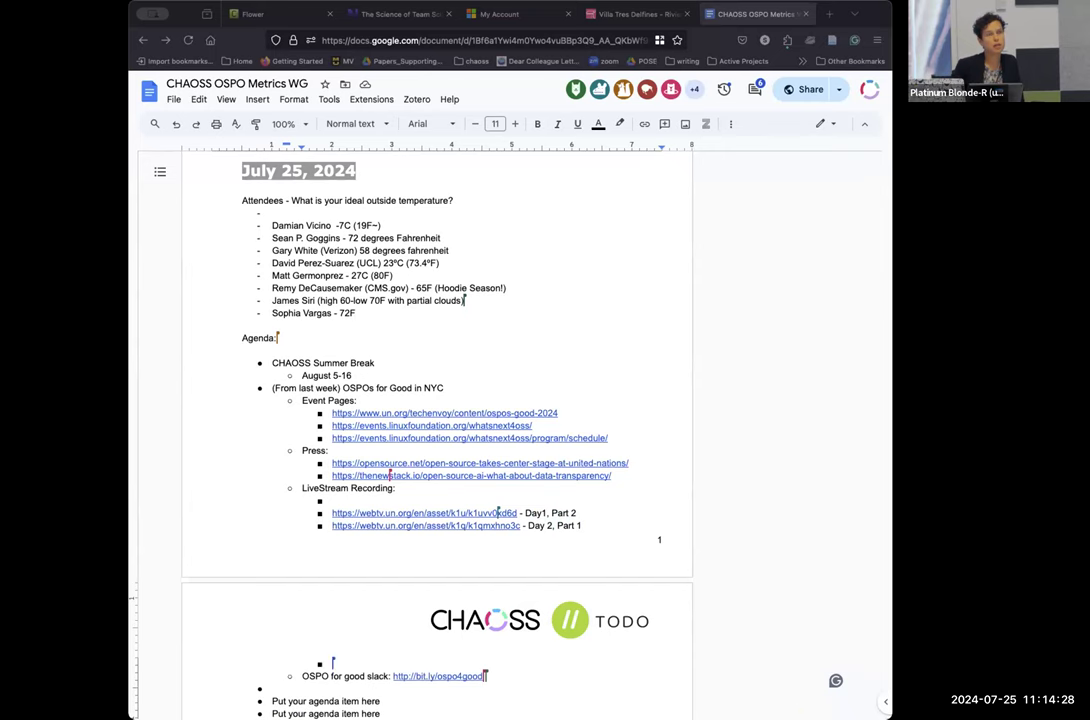
# Open the OSPO for good Slack link from the July 25 notes and return to the meeting minutes document
pyautogui.scroll(-5, 433, 562)
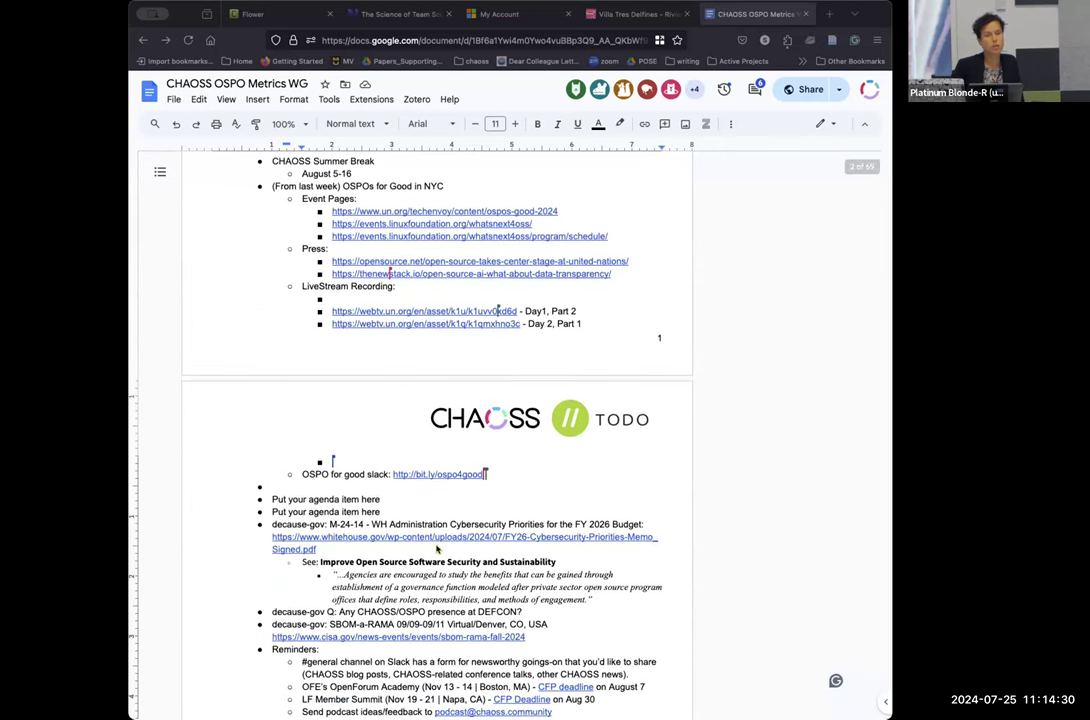
pyautogui.scroll(1, 440, 530)
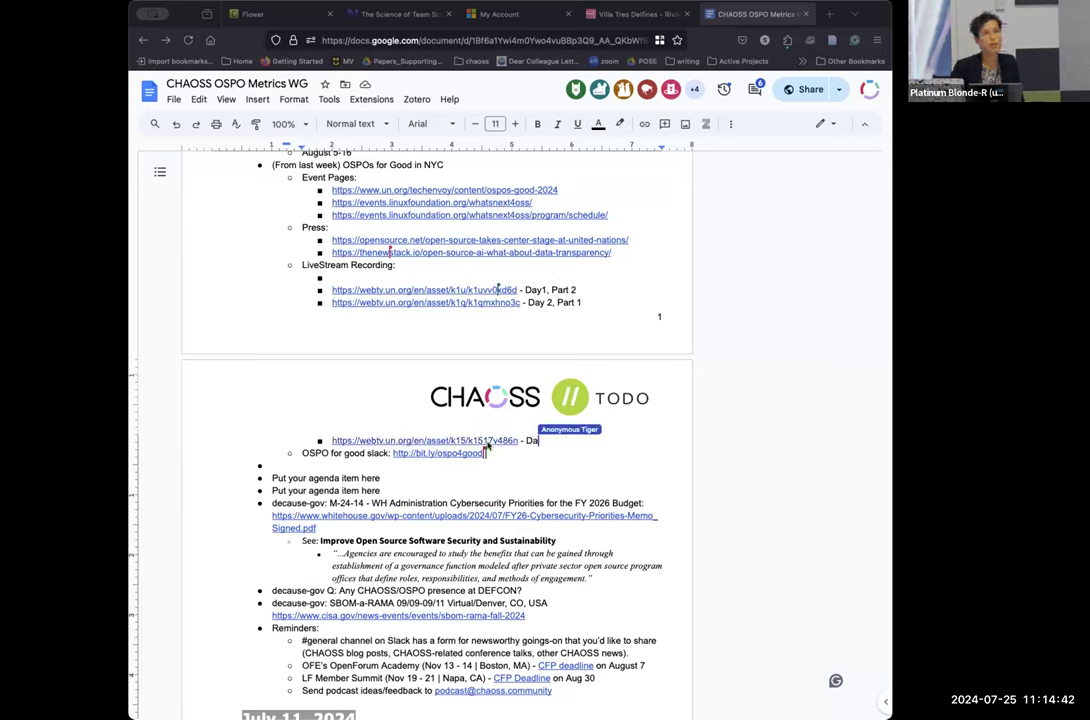
pyautogui.click(463, 453)
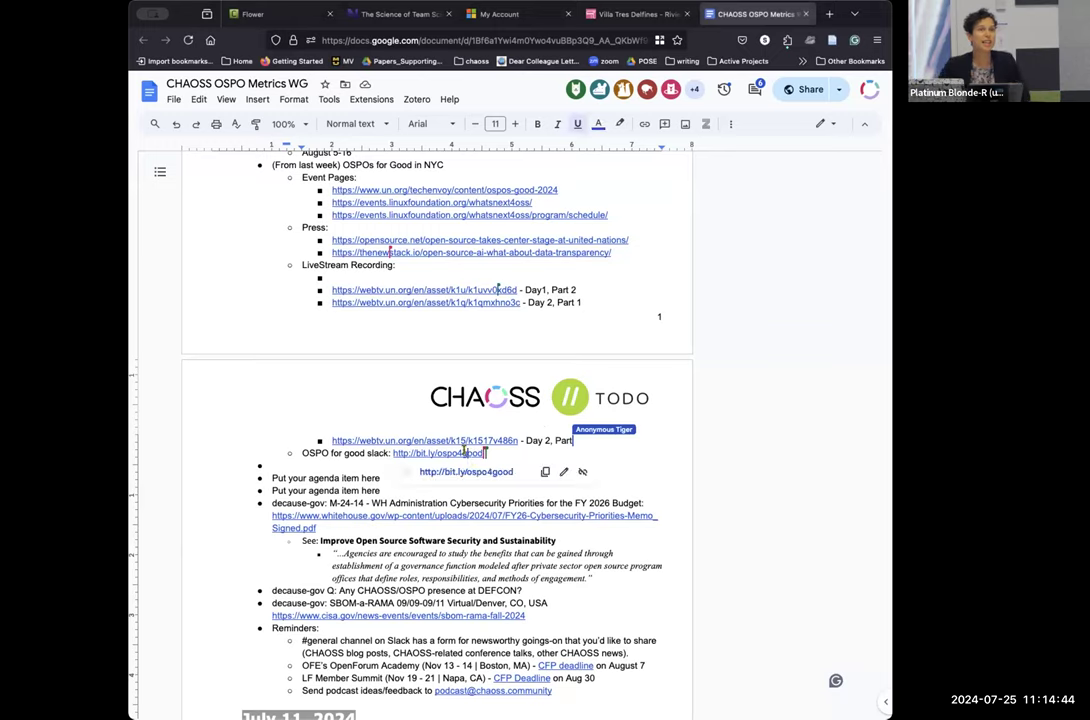
pyautogui.click(477, 472)
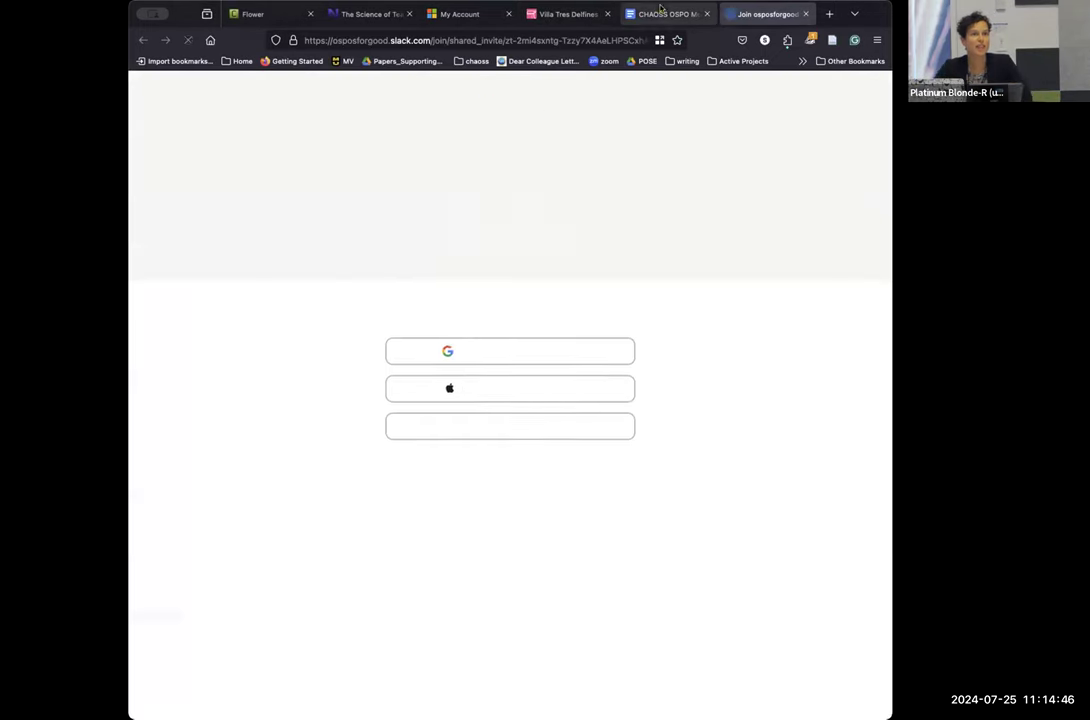
pyautogui.click(665, 14)
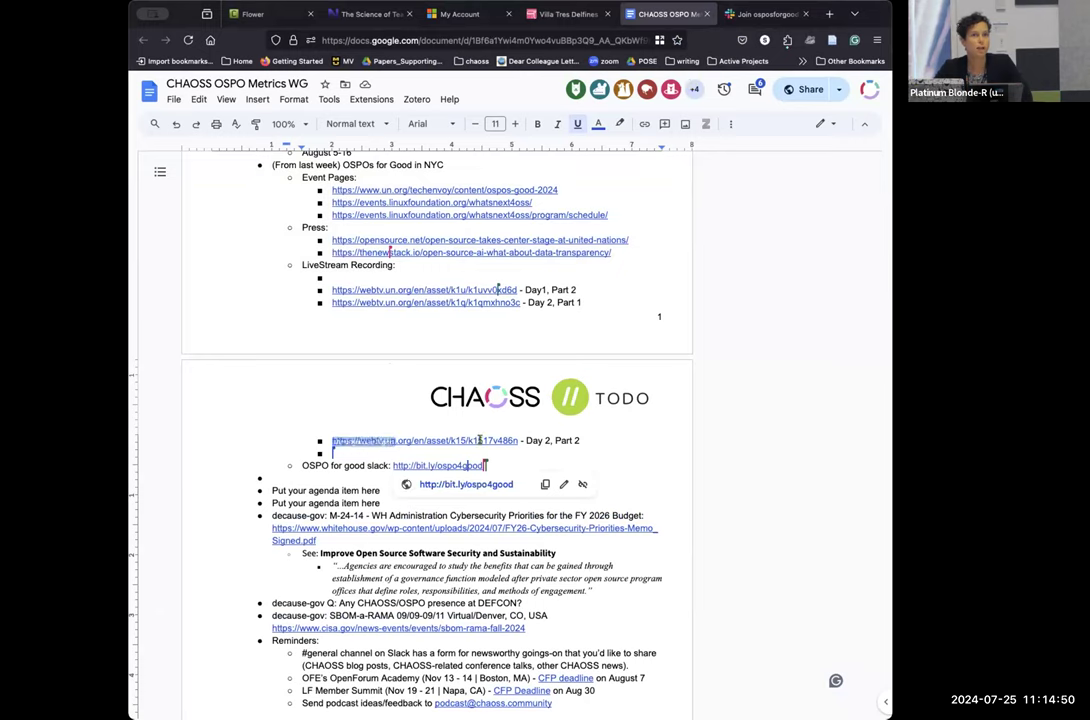
# Copy the address of the OSPO for good Slack link in the notes
pyautogui.rightClick(448, 465)
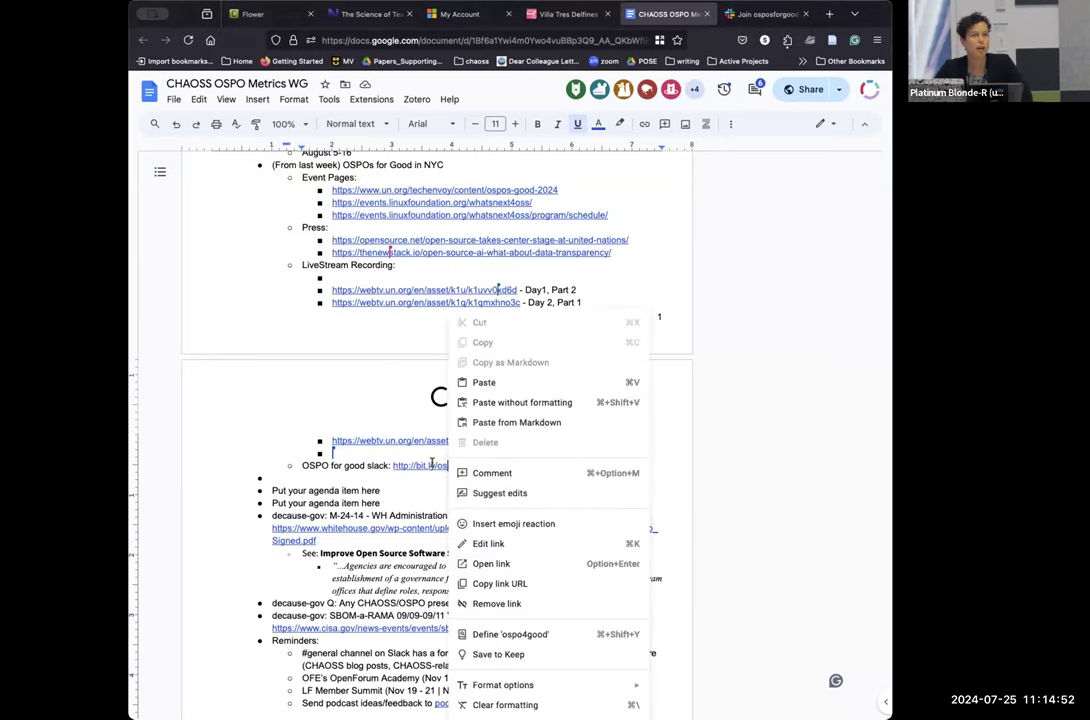
pyautogui.click(432, 465)
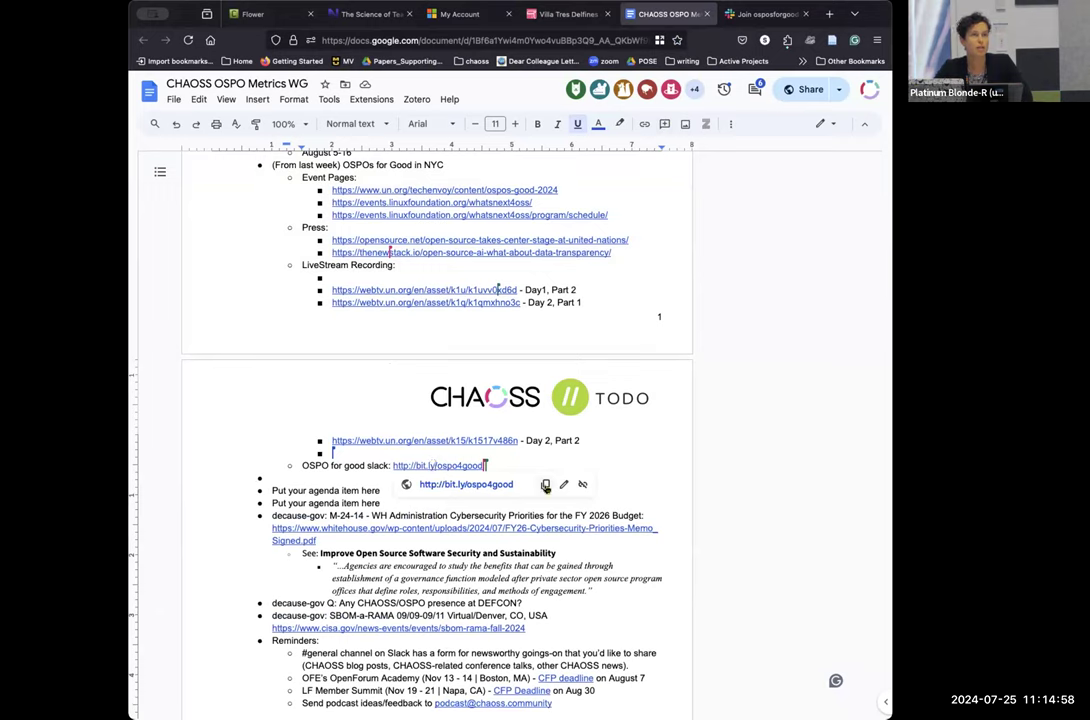
pyautogui.click(545, 484)
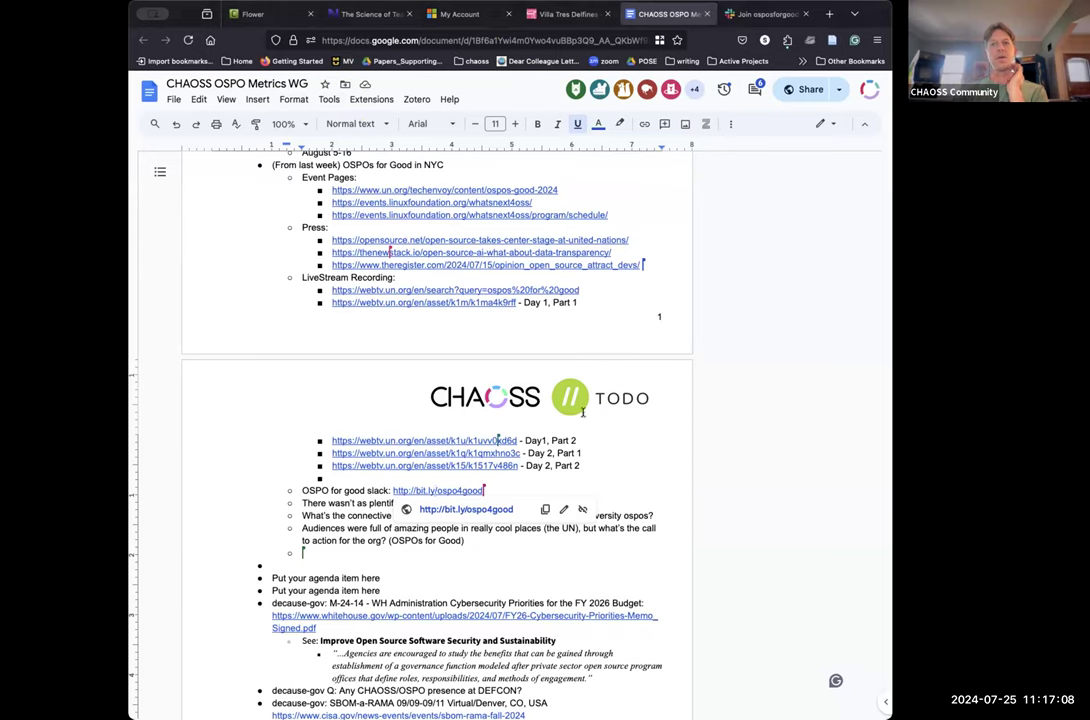
pyautogui.scroll(-1, 510, 525)
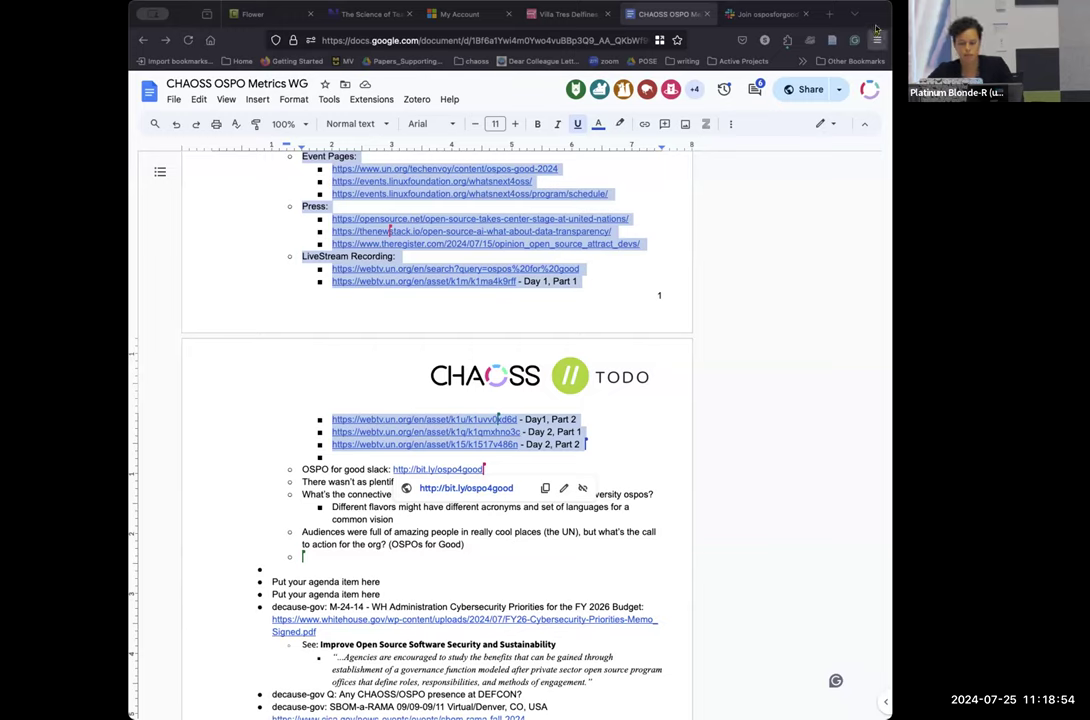
pyautogui.click(876, 28)
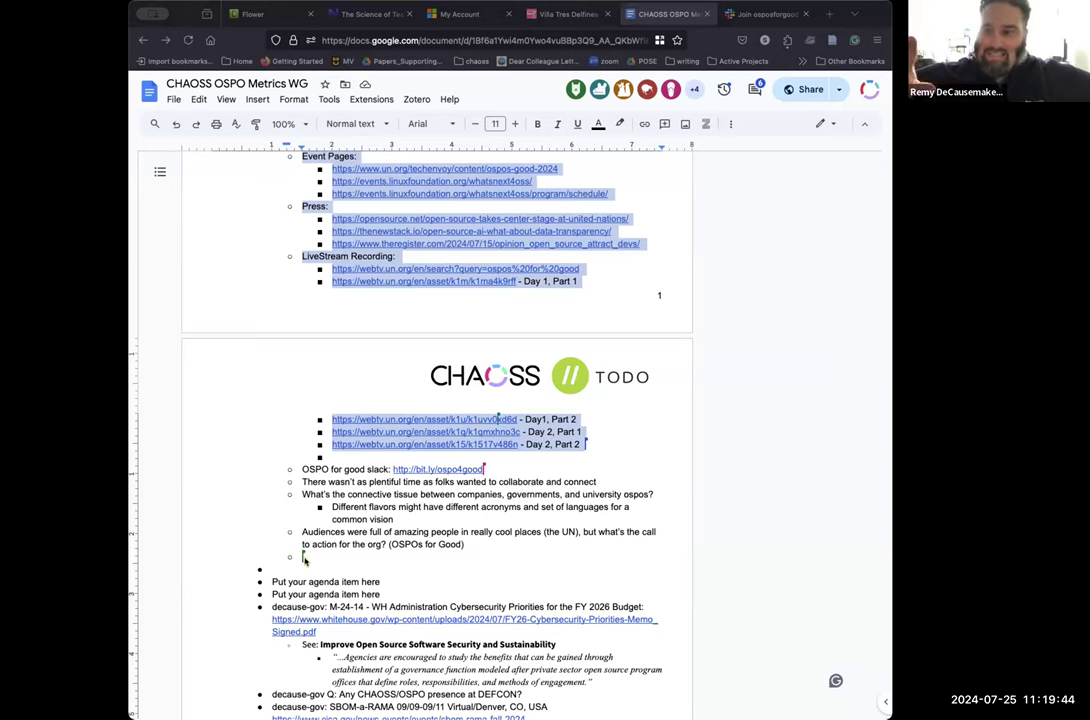
# Add the note "Conversation on terms, taxonomy, language -- something for next time around" in the empty OSPOs for Good bullet and start a nested bullet below
pyautogui.click(302, 556)
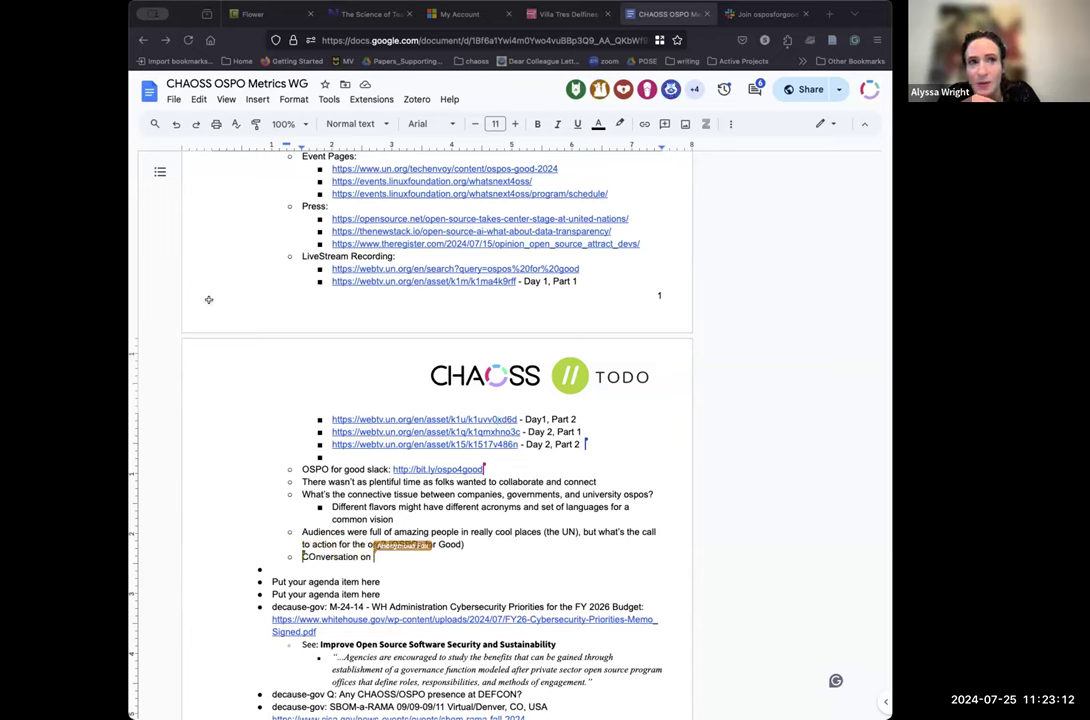
pyautogui.write('terms, ')
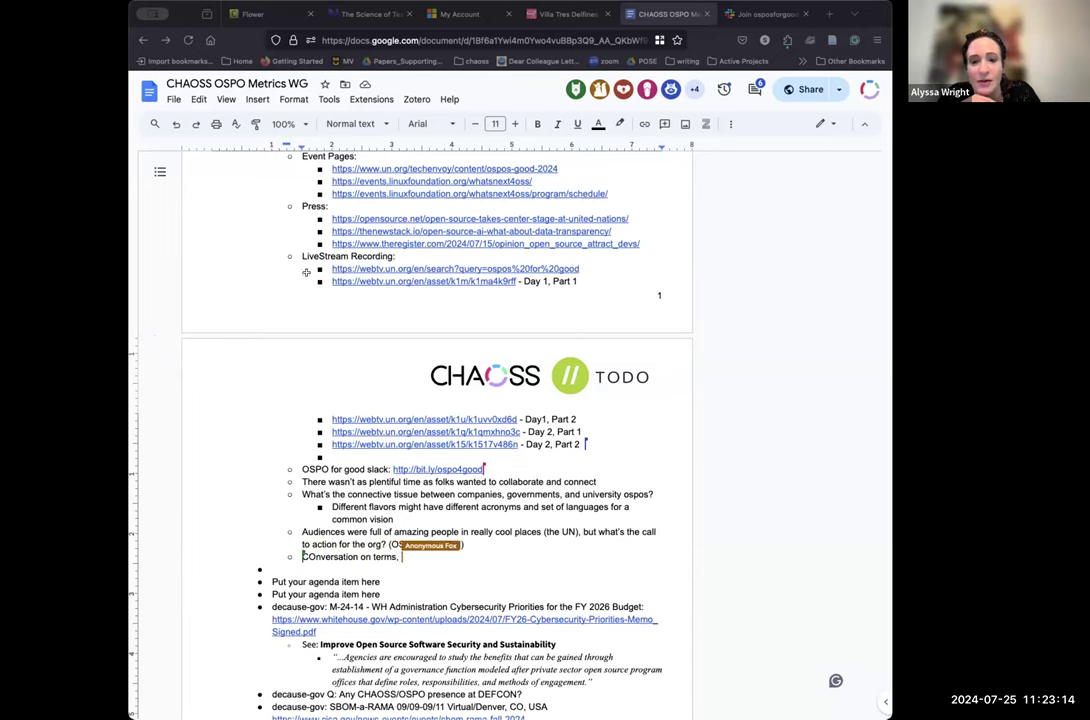
pyautogui.write('taxonom')
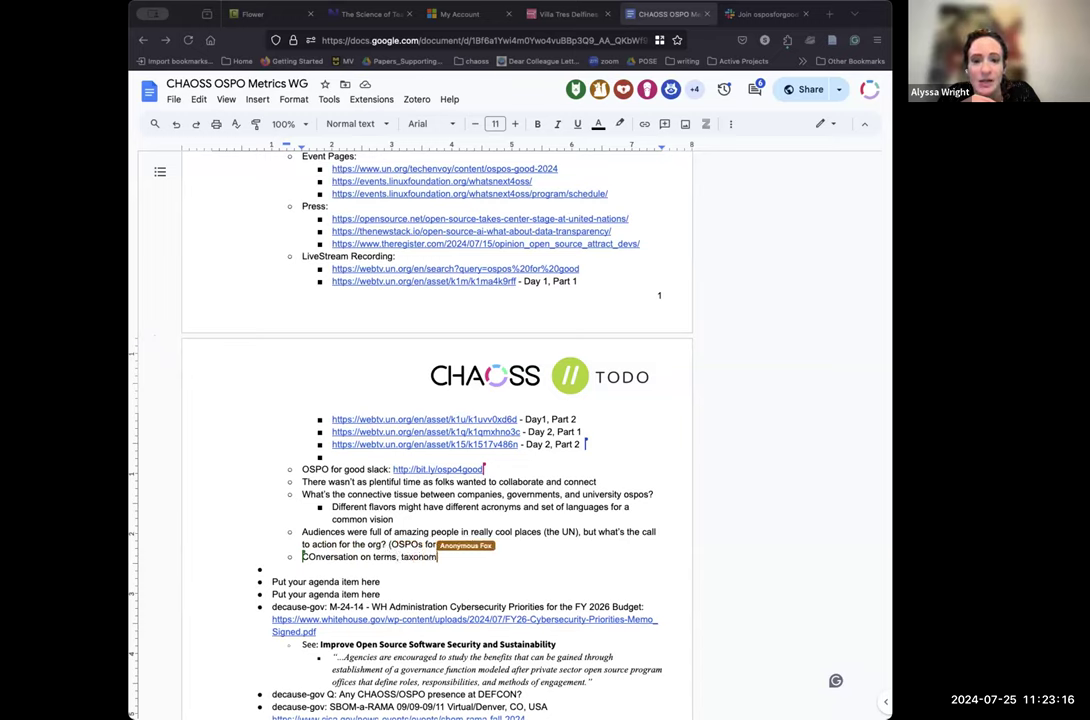
pyautogui.write('y')
pyautogui.click(313, 557)
pyautogui.press('BackSpace')
pyautogui.write('o')
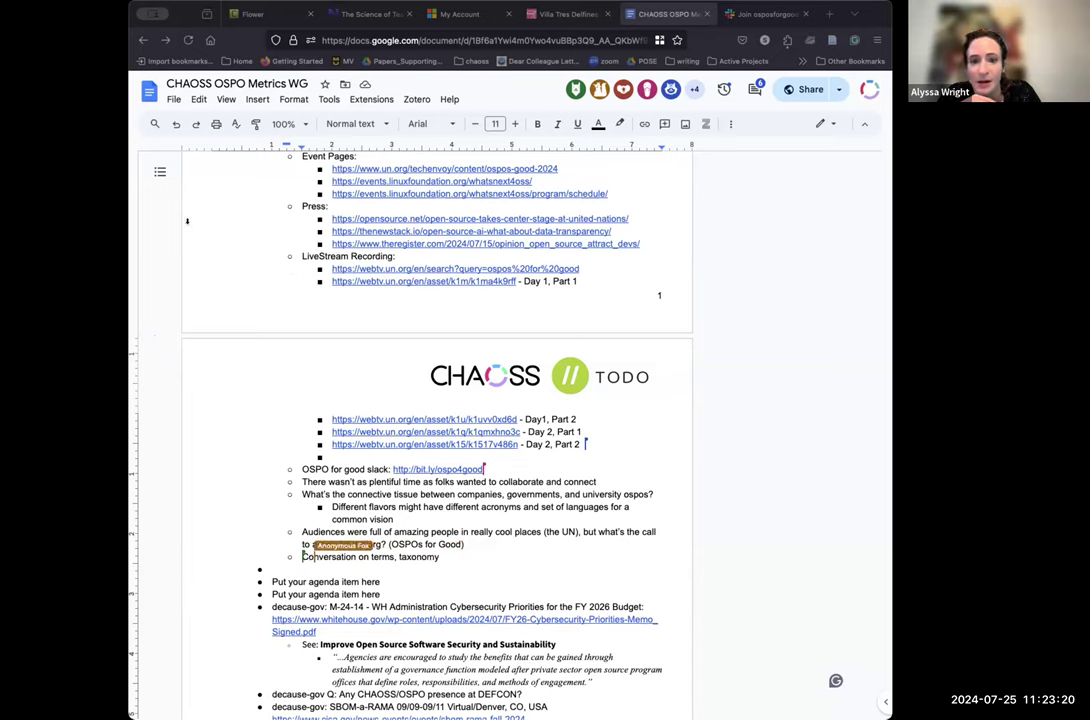
pyautogui.press('End')
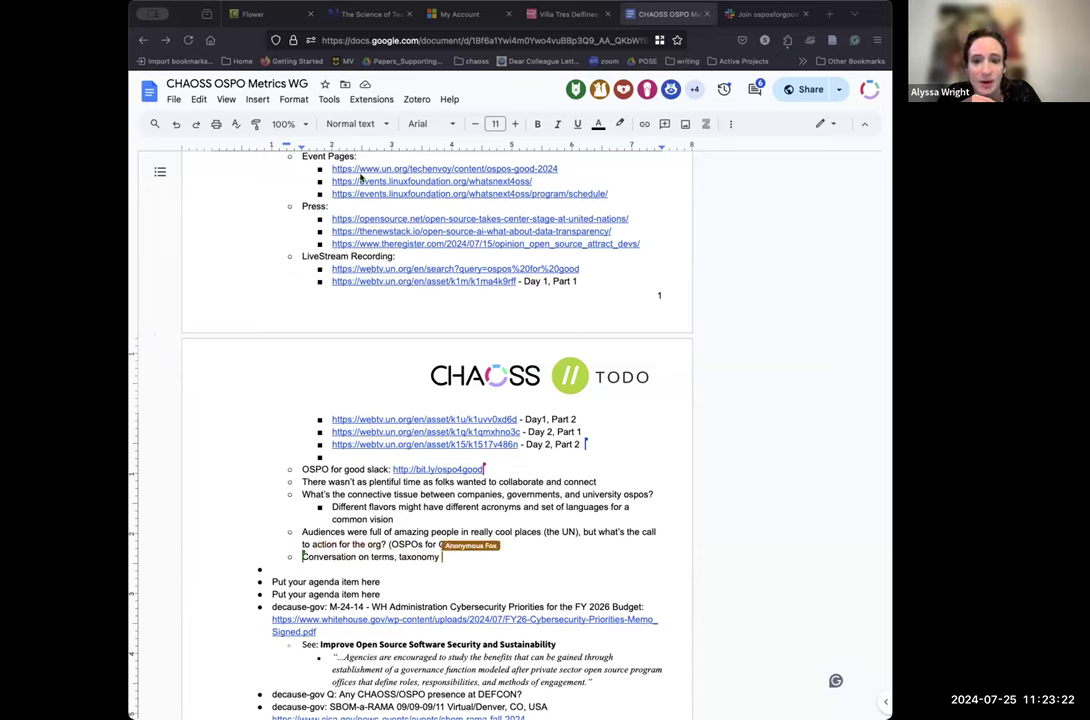
pyautogui.write(', la')
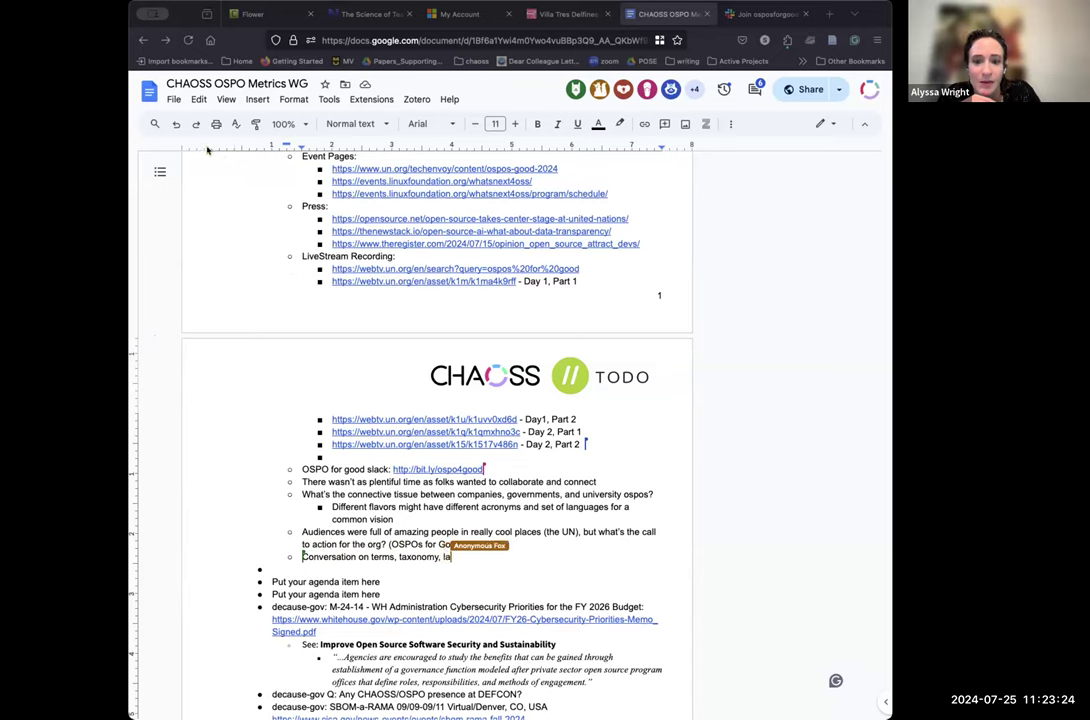
pyautogui.write('ng')
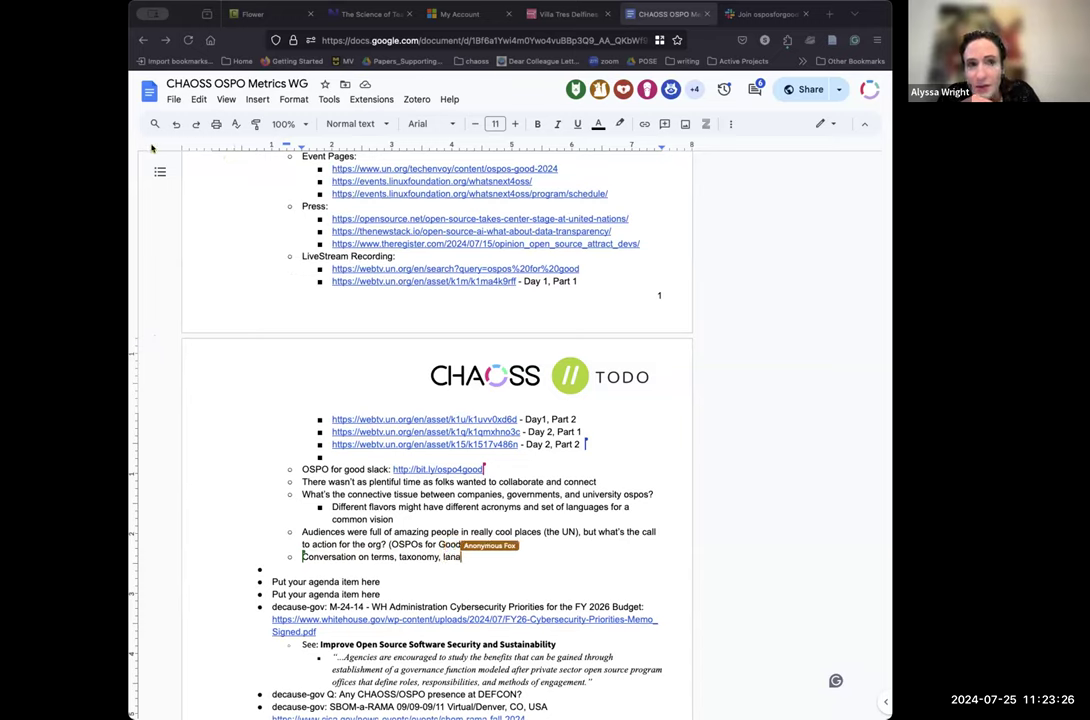
pyautogui.write('u')
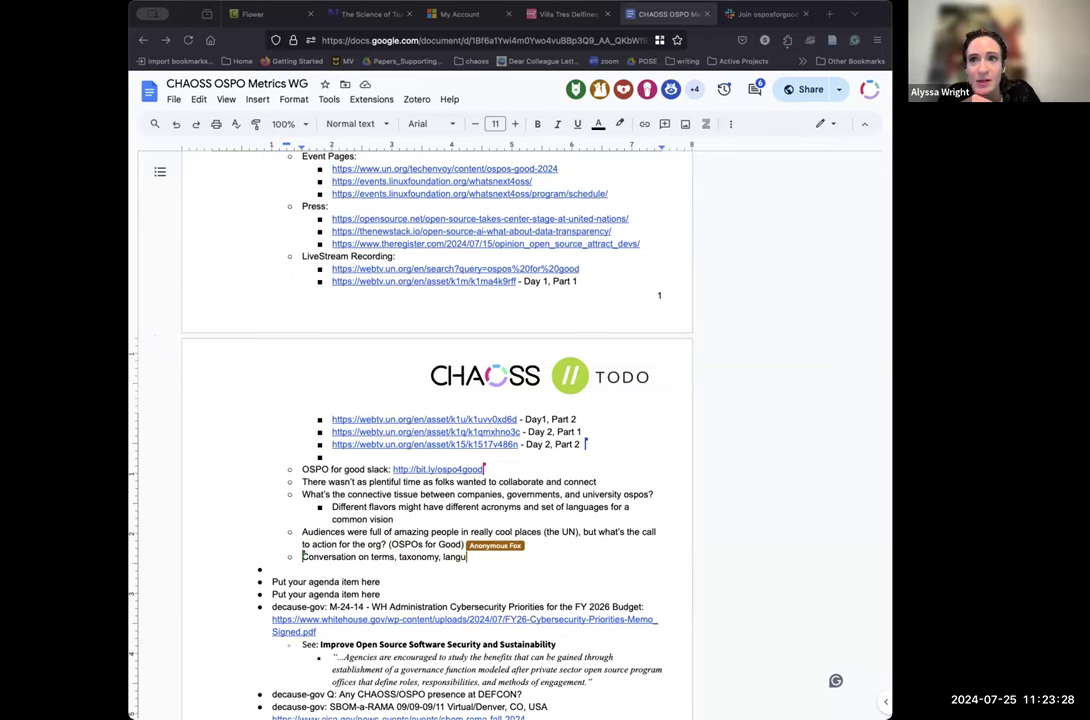
pyautogui.write('age -- something for next time around')
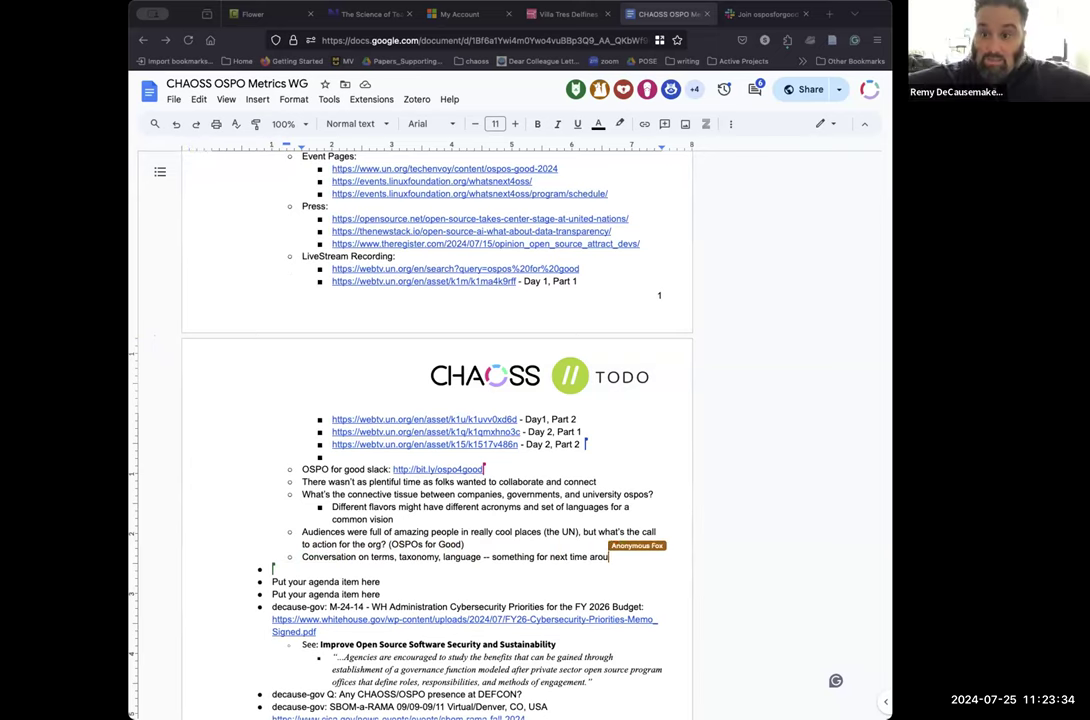
pyautogui.press('Return')
pyautogui.press('Tab')
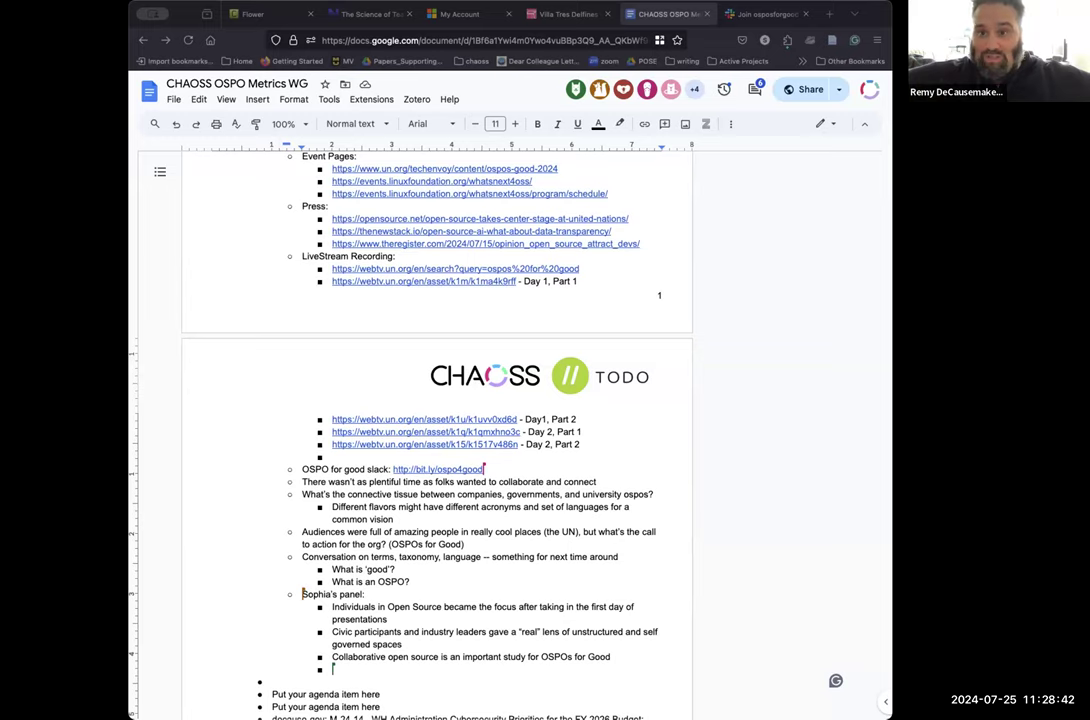
# Add the bullet "What is the call to action?" with the nested note "A few points of validation from a gov't OSPO came through:"
pyautogui.hotkey('shift', 'Tab')
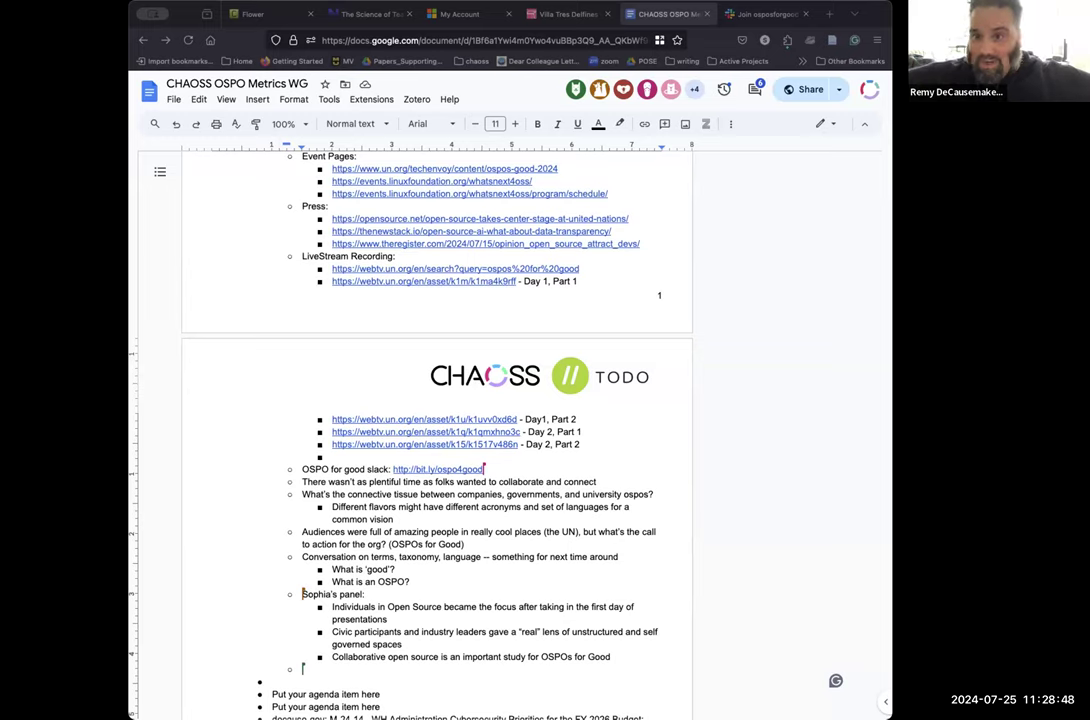
pyautogui.write('What is the call to actoin')
pyautogui.press('BackSpace')
pyautogui.press('BackSpace')
pyautogui.press('BackSpace')
pyautogui.write('ion?')
pyautogui.press('Return')
pyautogui.press('Tab')
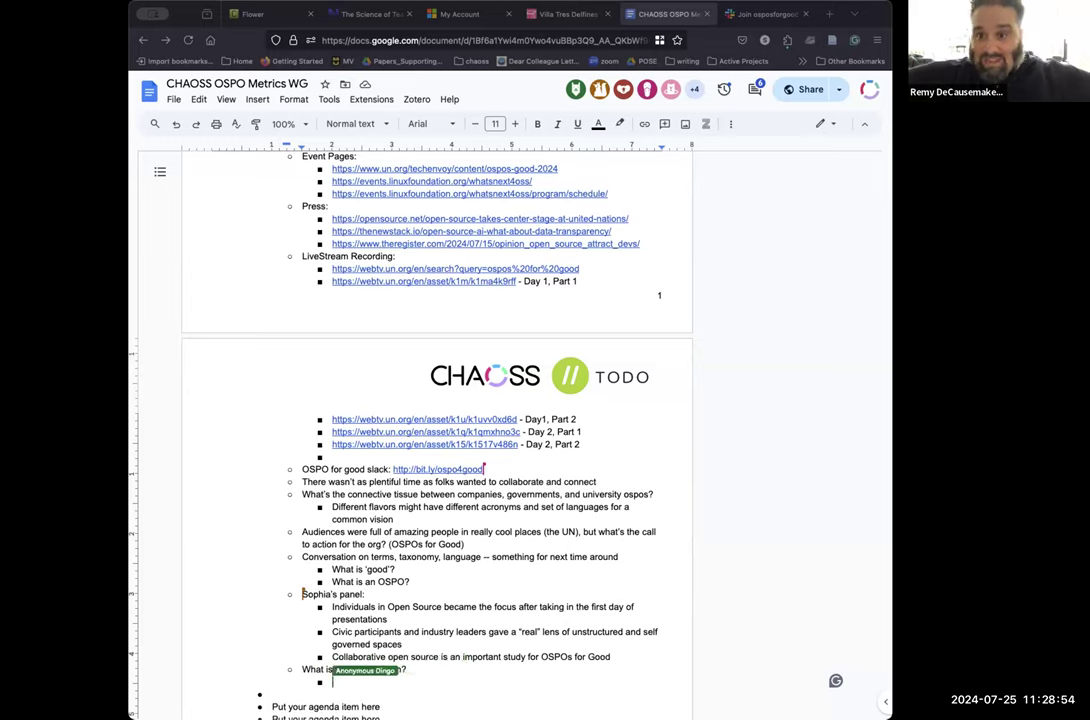
pyautogui.write("A few points of validation from a gov't OSPO came through:")
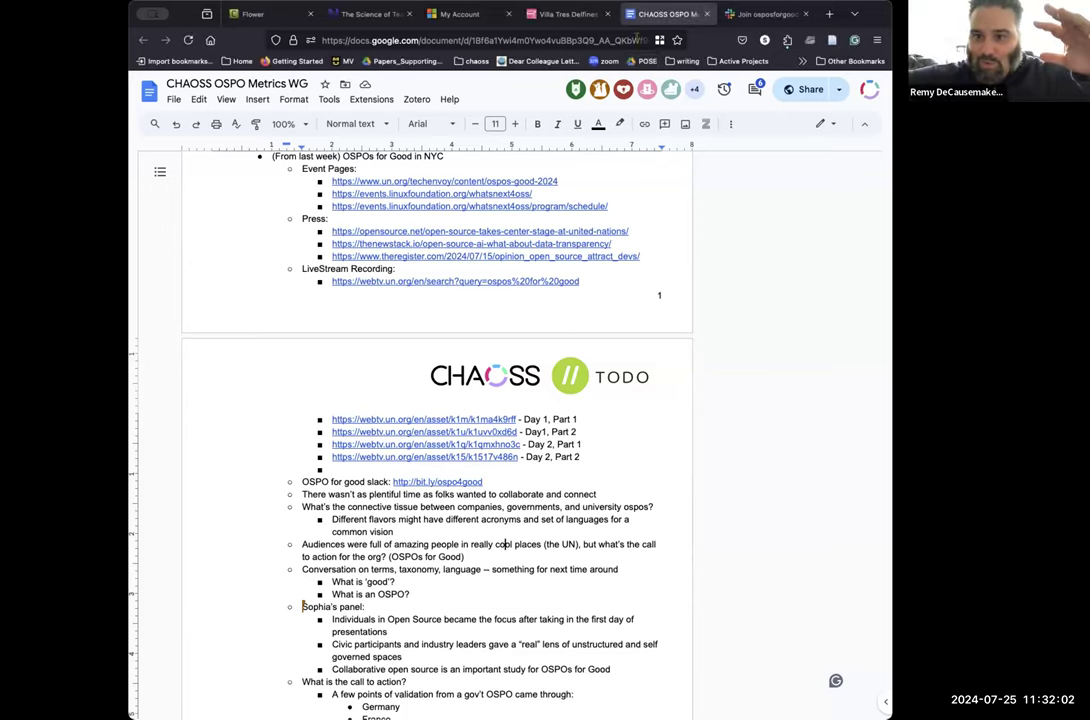
# Review the rest of the July 25 notes, including the FY 2026 cybersecurity priorities item and the reminders
pyautogui.scroll(-5, 527, 280)
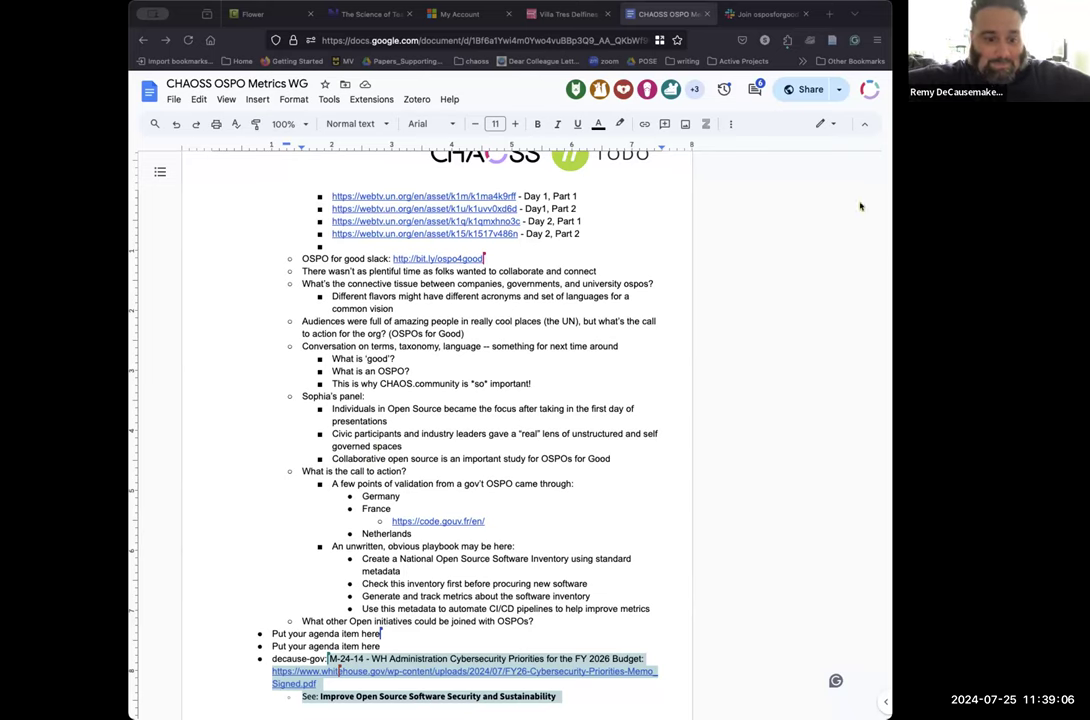
pyautogui.scroll(-5, 554, 373)
pyautogui.scroll(-2, 554, 373)
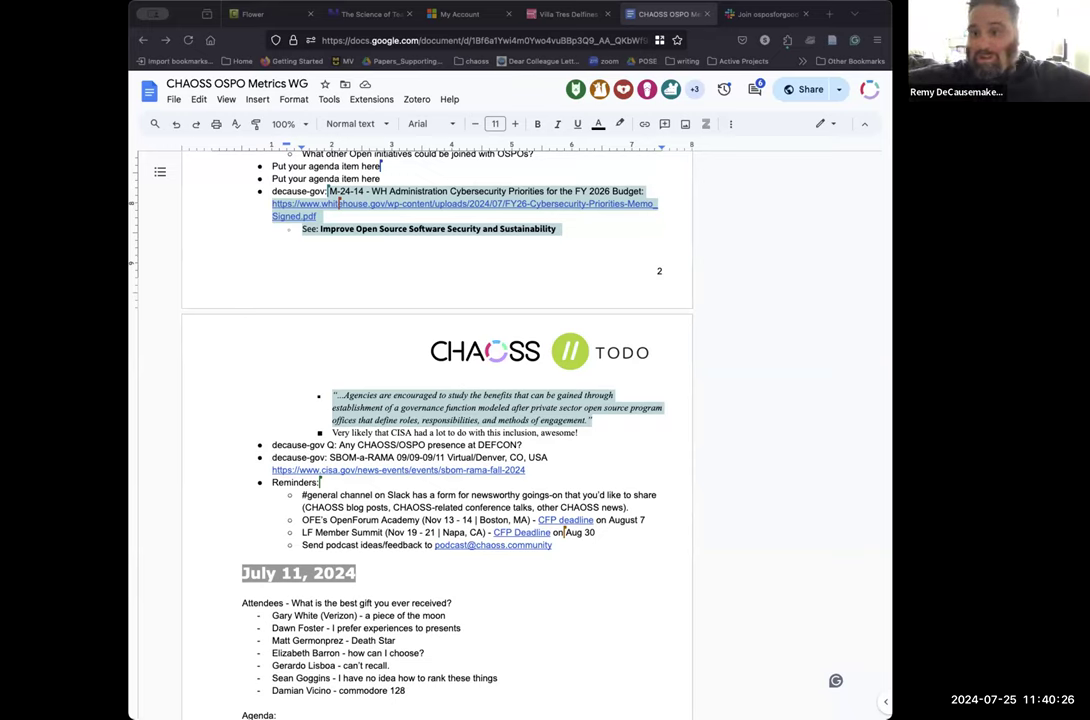
pyautogui.press('Left')
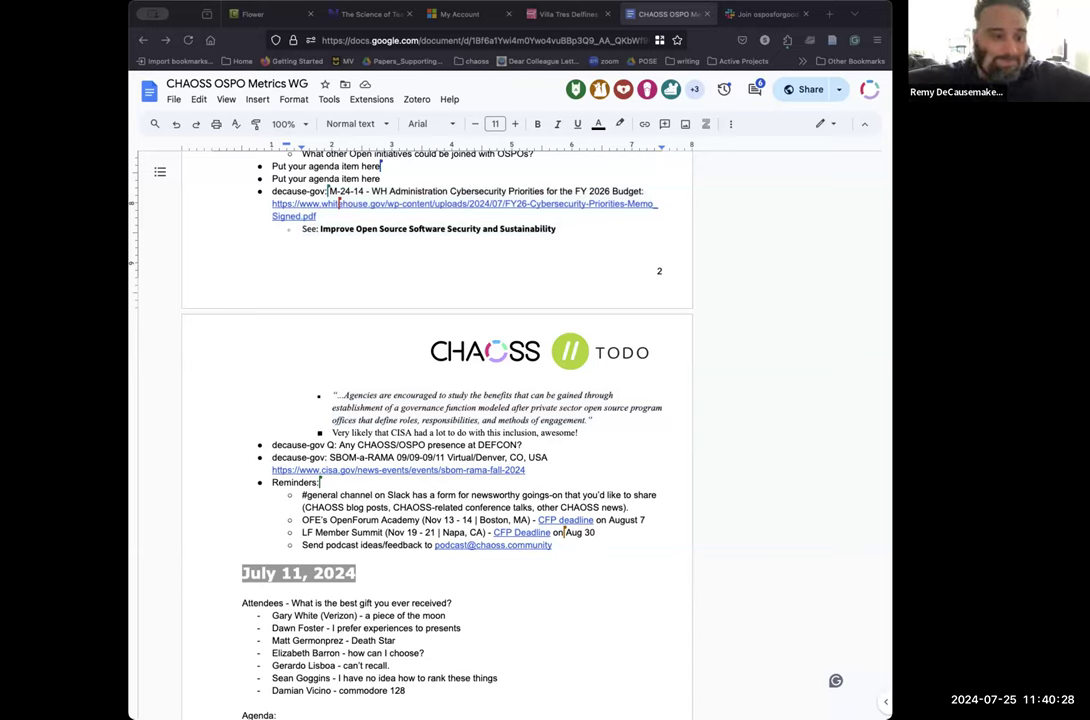